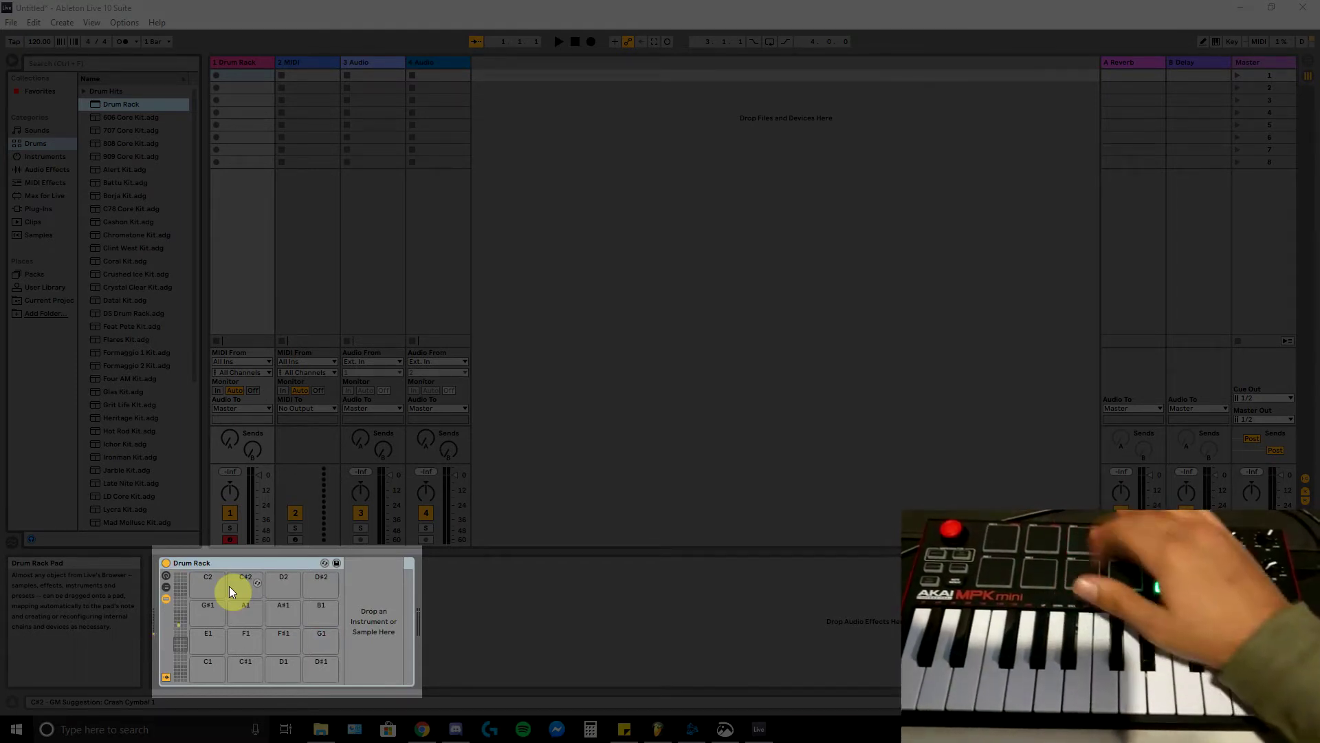
Step: Page the Drum Rack pad view up through higher groups, then back to C1–D#2
click(185, 627)
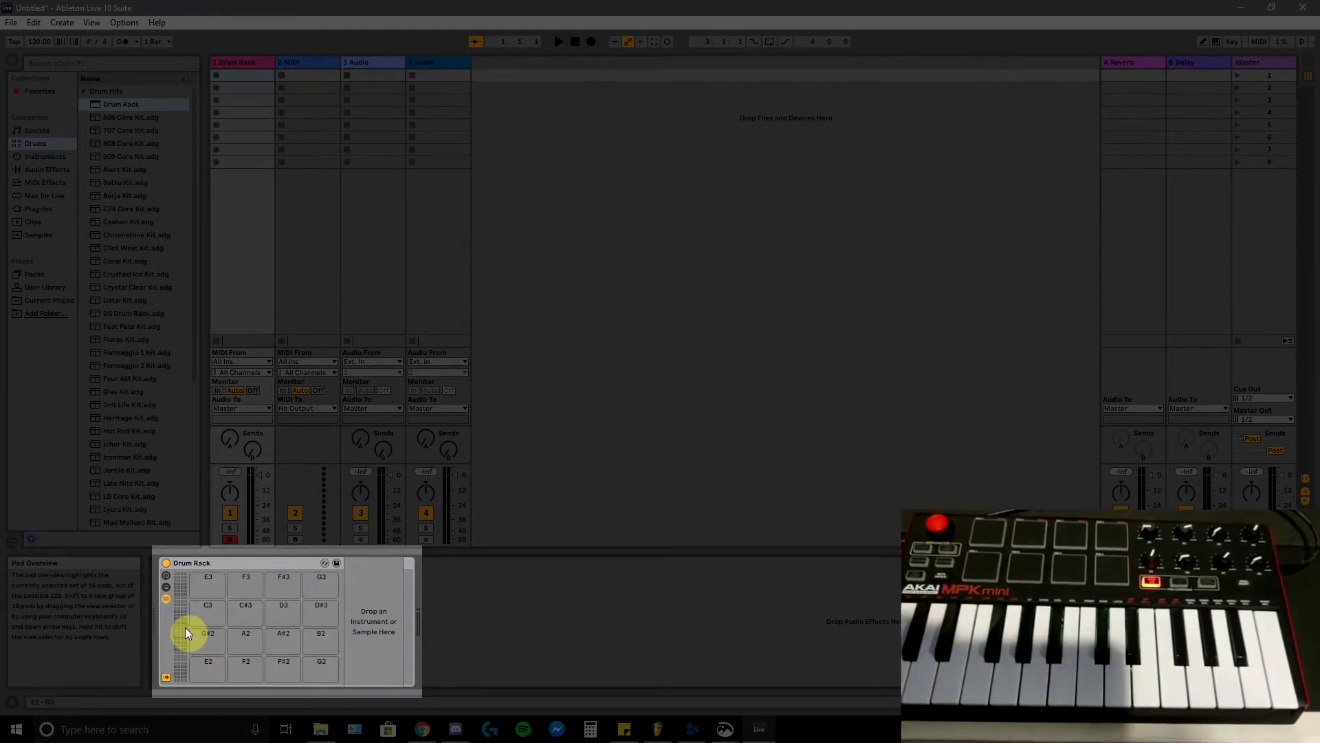
key(Up)
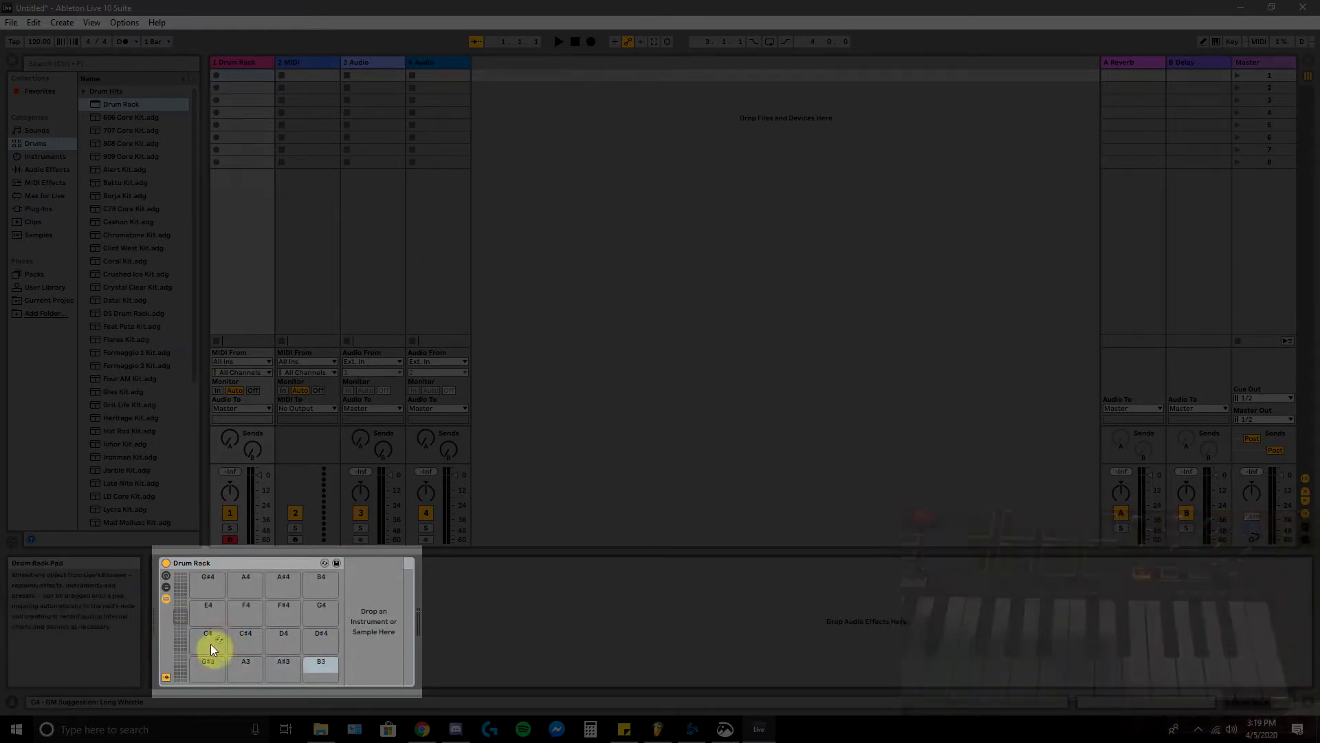
click(176, 646)
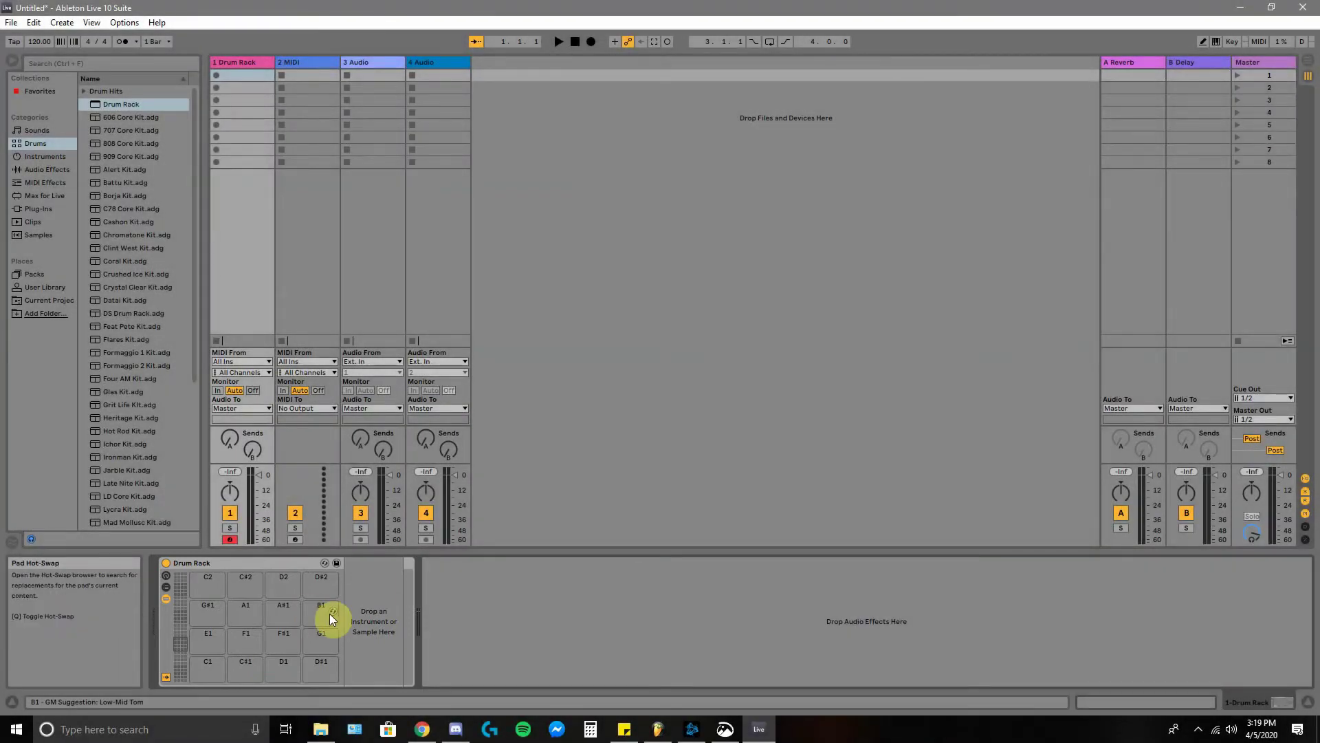
Step: Snip the Drum Rack's C1–D#2 pad grid and open the capture in Snip & Sketch
key(super+shift+s)
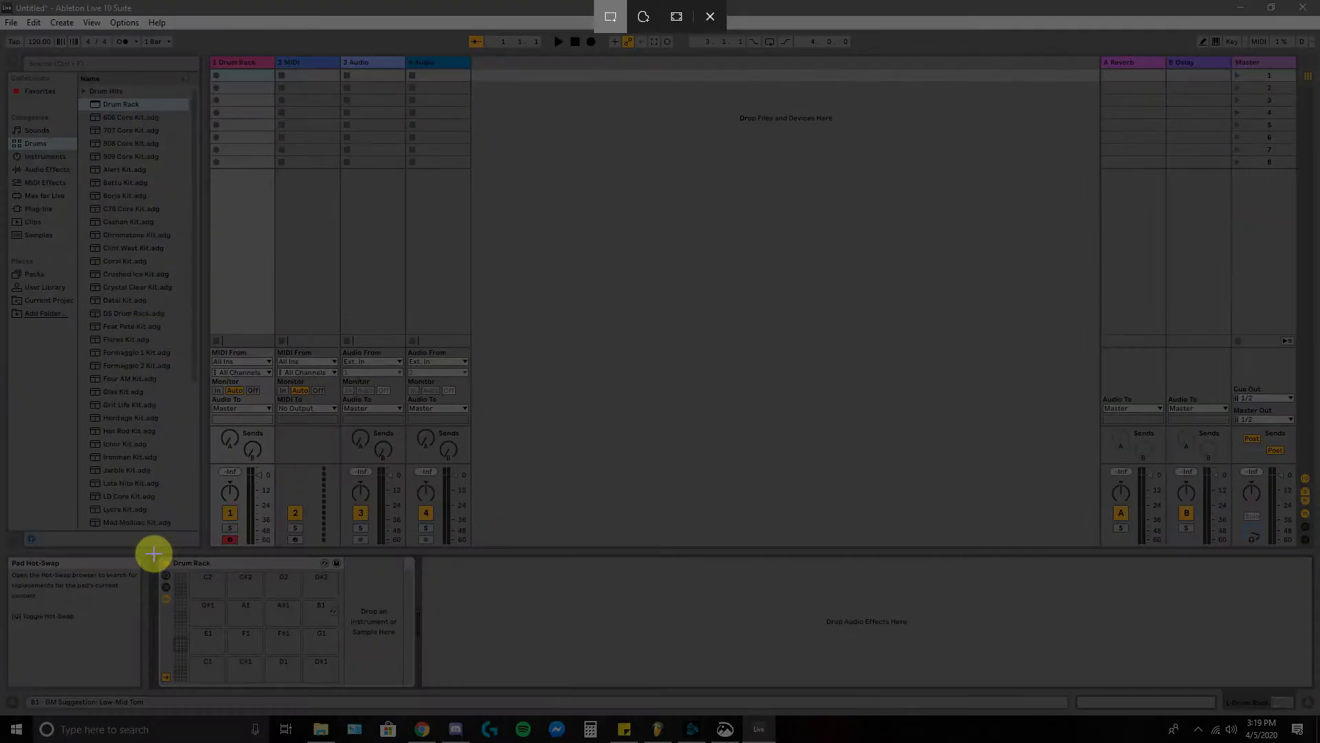
drag(157, 554, 348, 687)
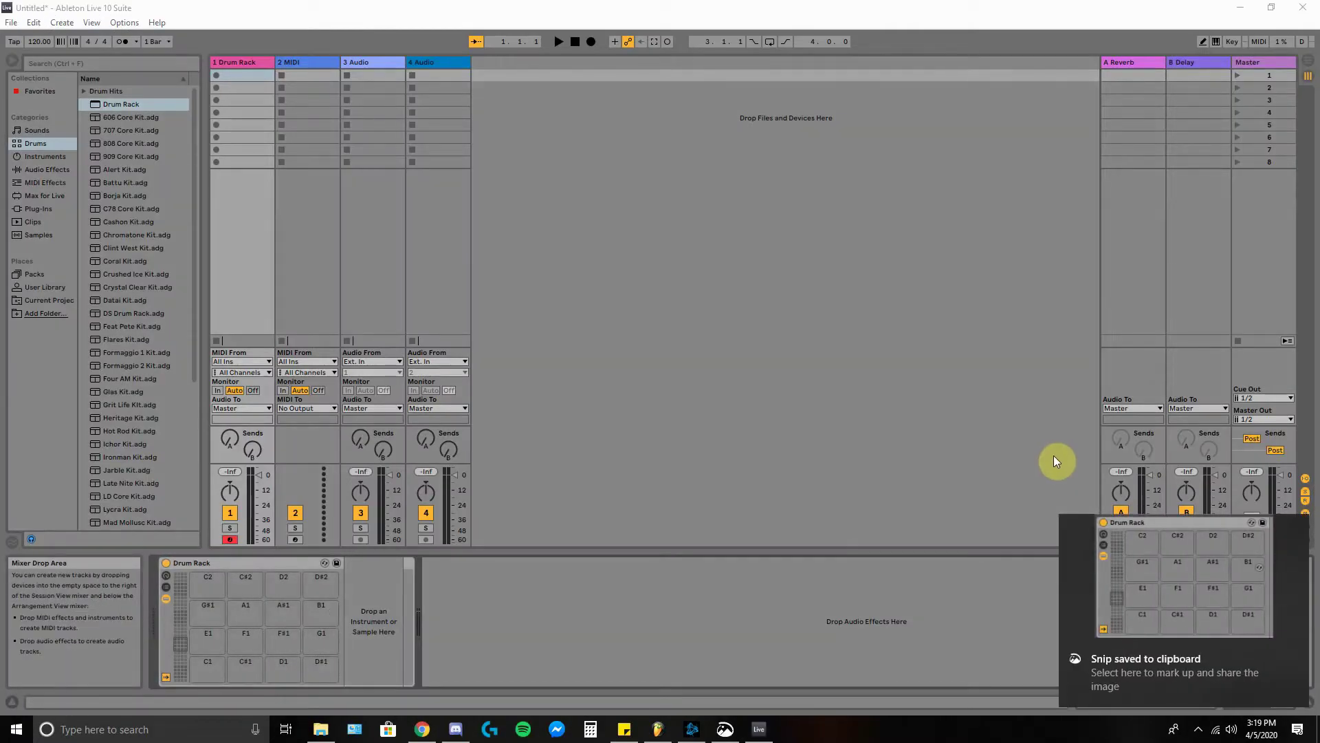
click(1187, 576)
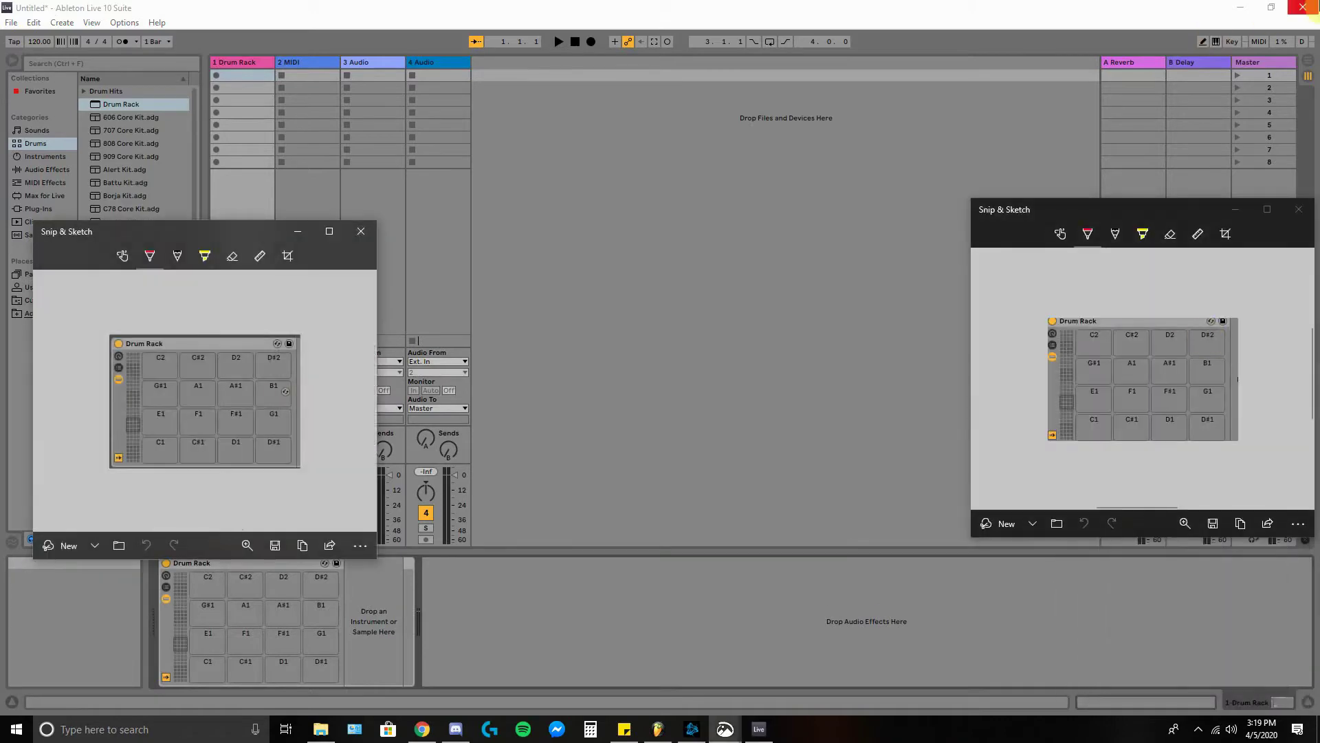
Step: Close Ableton without saving and the duplicate snip window, then launch the MPKmini editor
click(1303, 8)
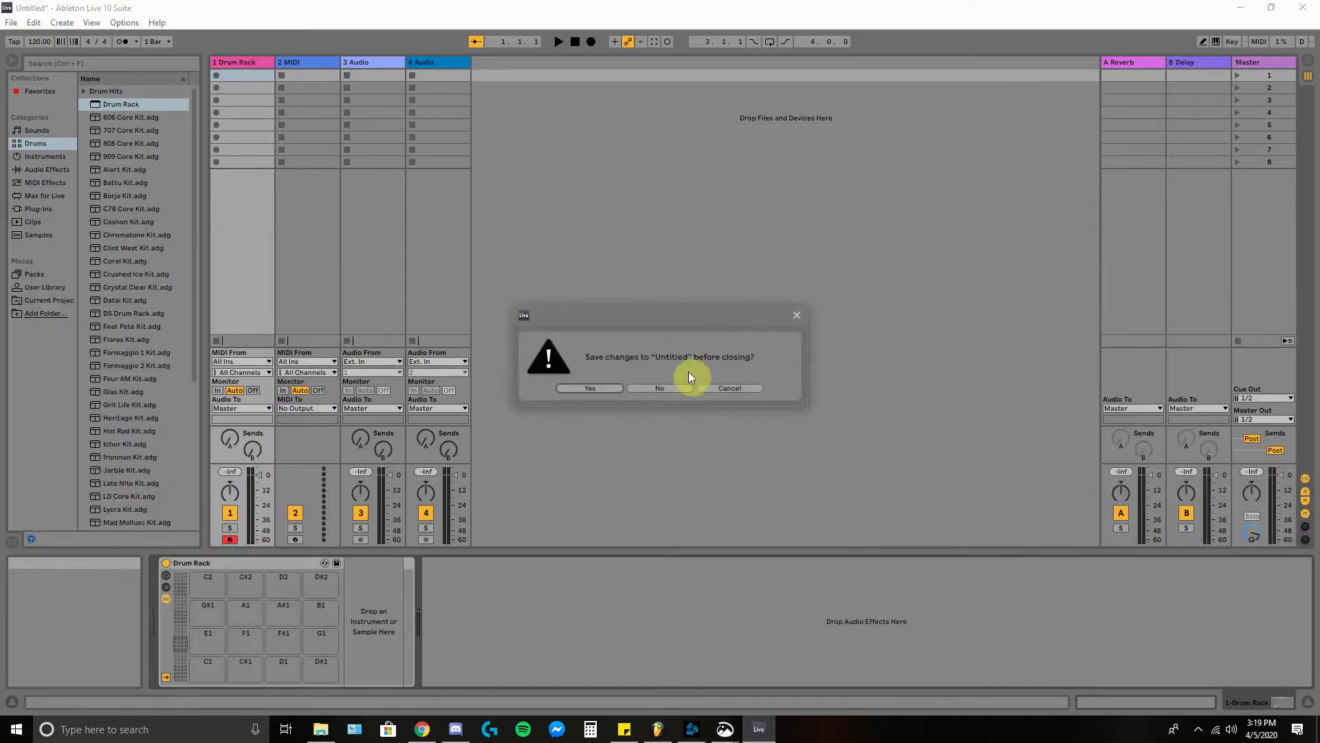
click(670, 390)
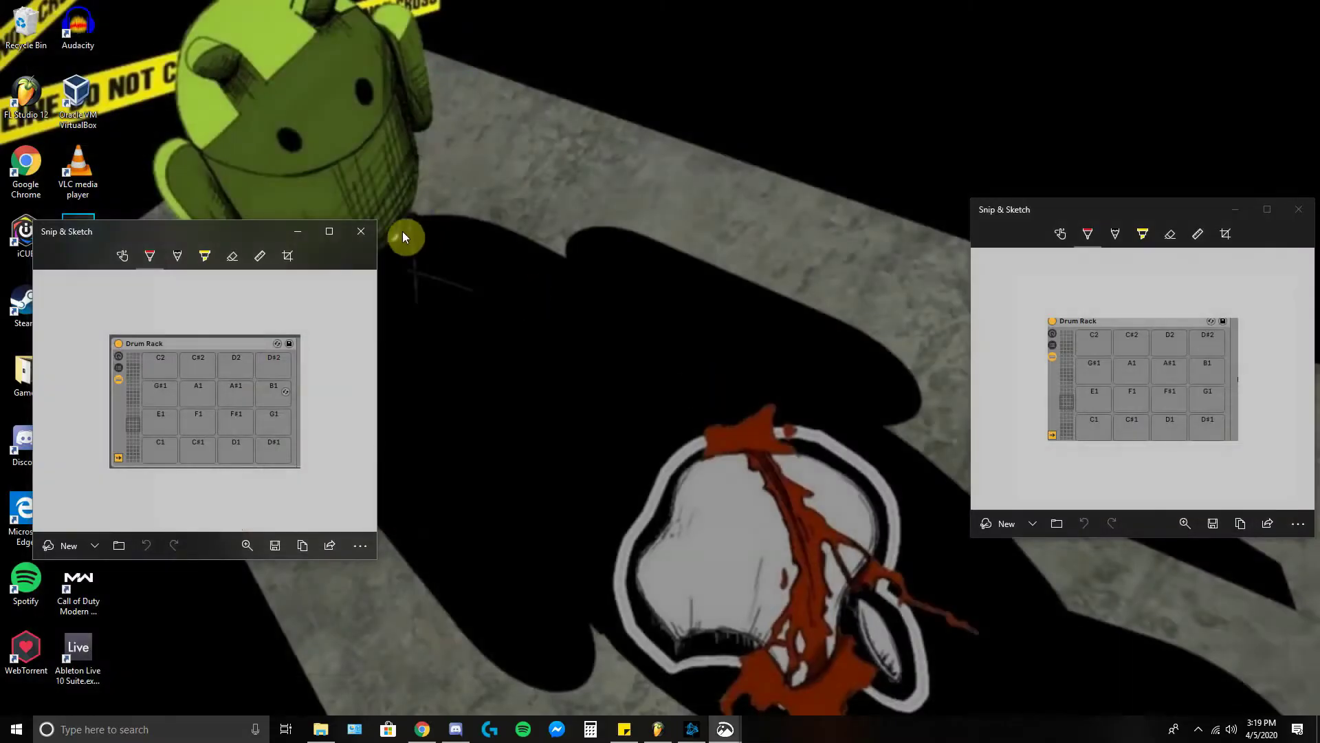
click(355, 232)
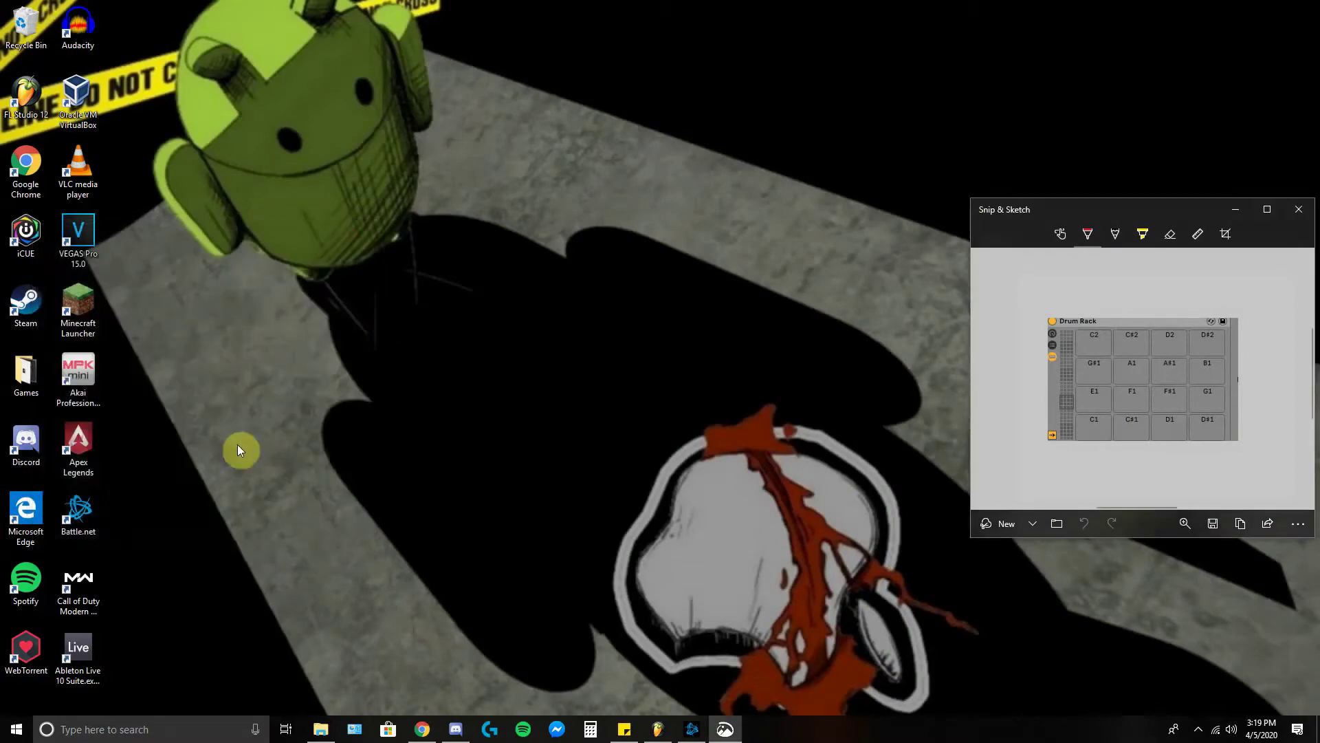
double_click(79, 372)
Step: Move the MPKmini Mk2 Editor window down and right, then open Bank B Pad 5's note list
mouse_move(239, 20)
mouse_down()
mouse_move(282, 69)
mouse_move(353, 107)
mouse_up()
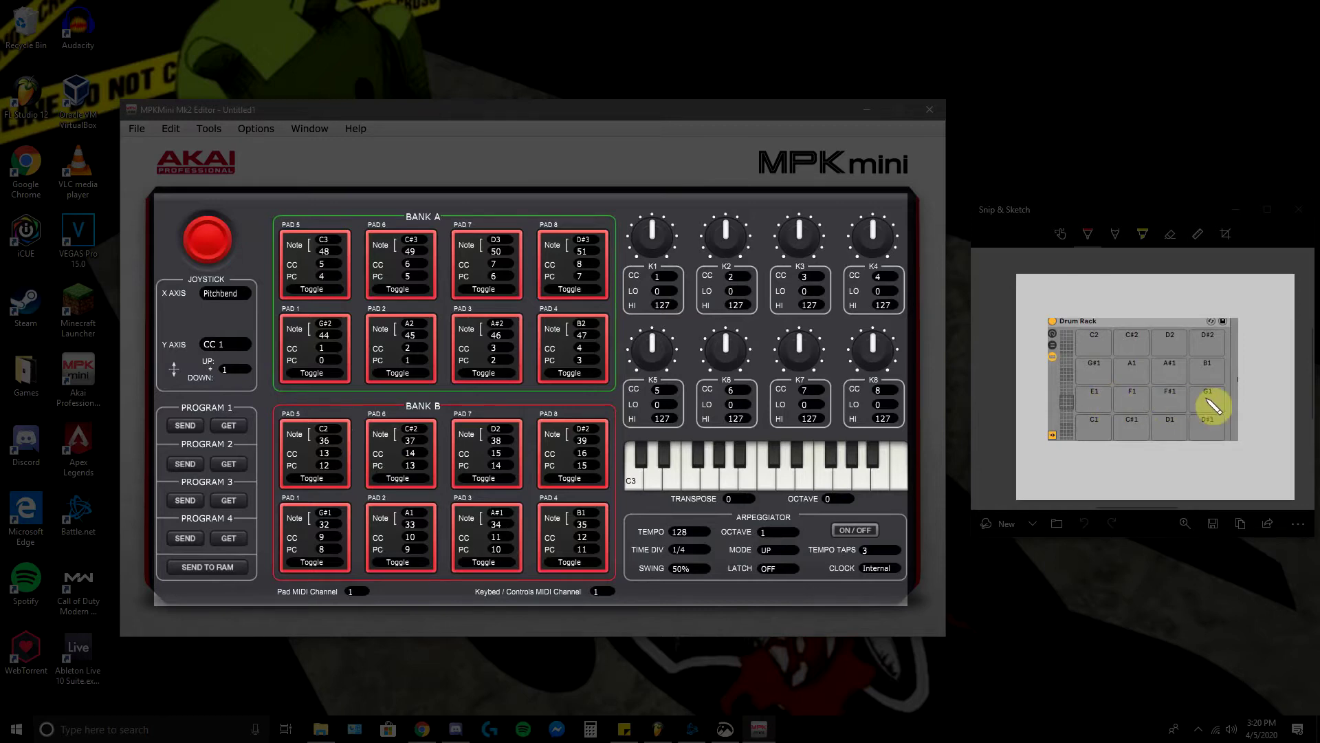
click(331, 432)
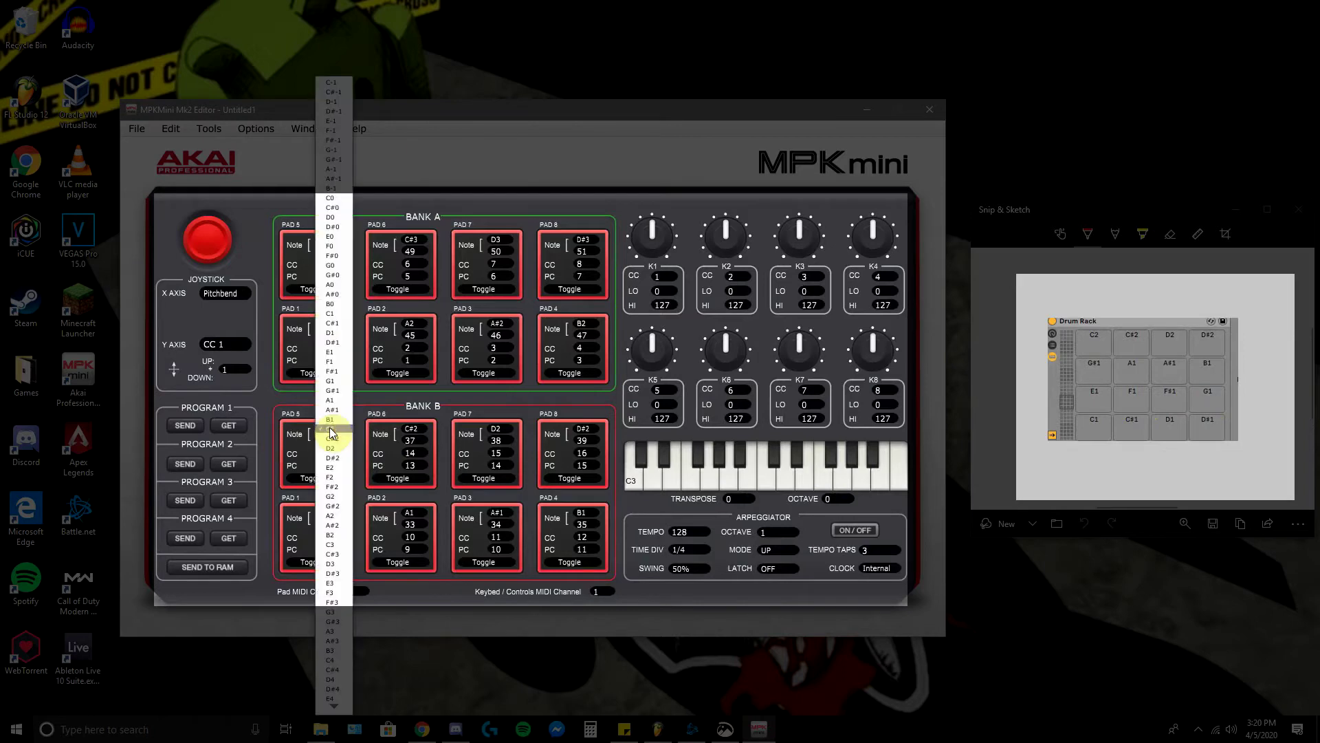
Step: Set Bank B pads 5–8 to E2, F2, F#2 and G2
click(342, 466)
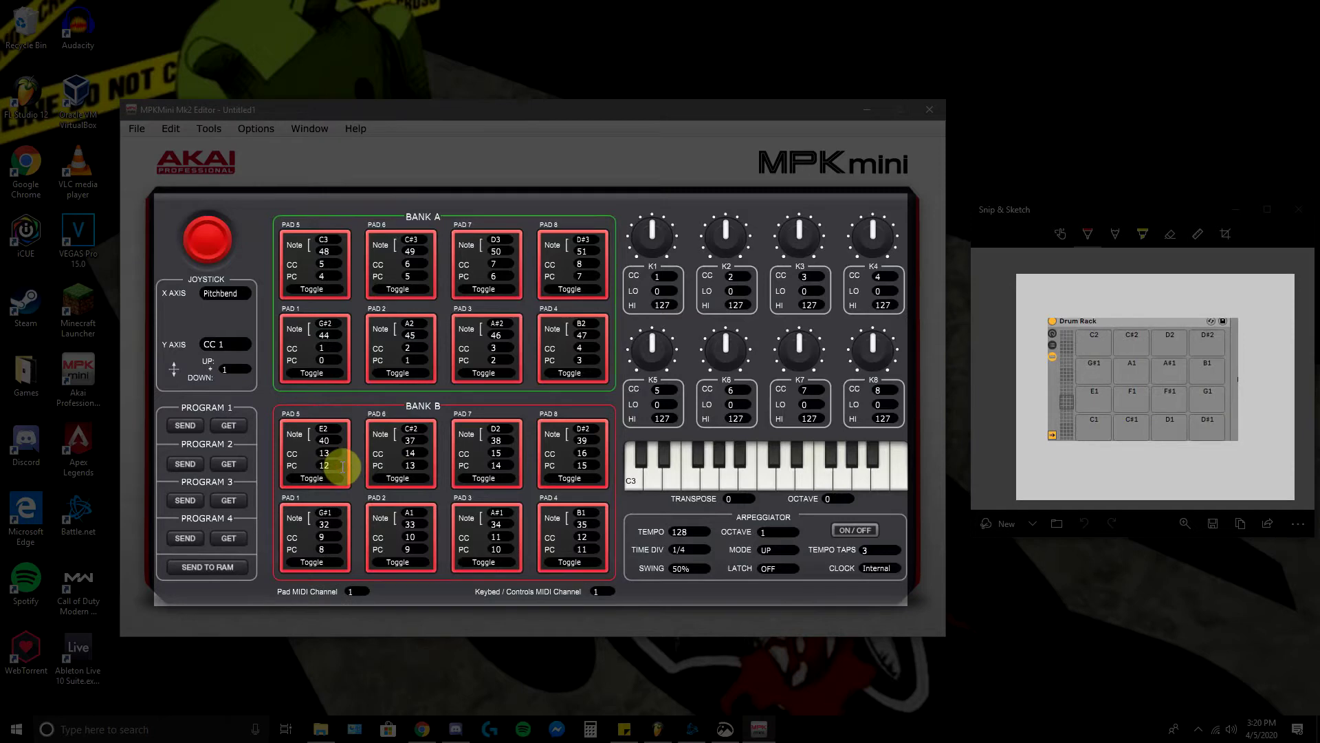
click(413, 432)
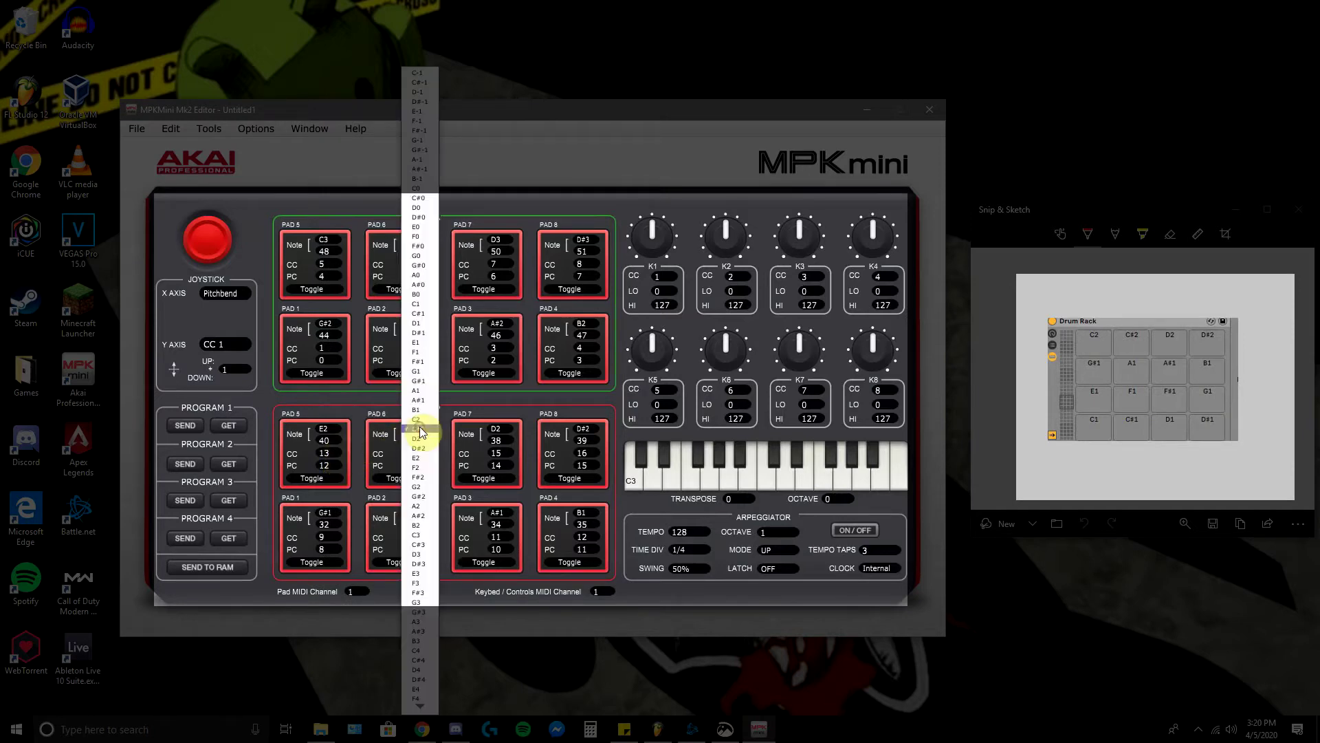
click(419, 467)
click(496, 433)
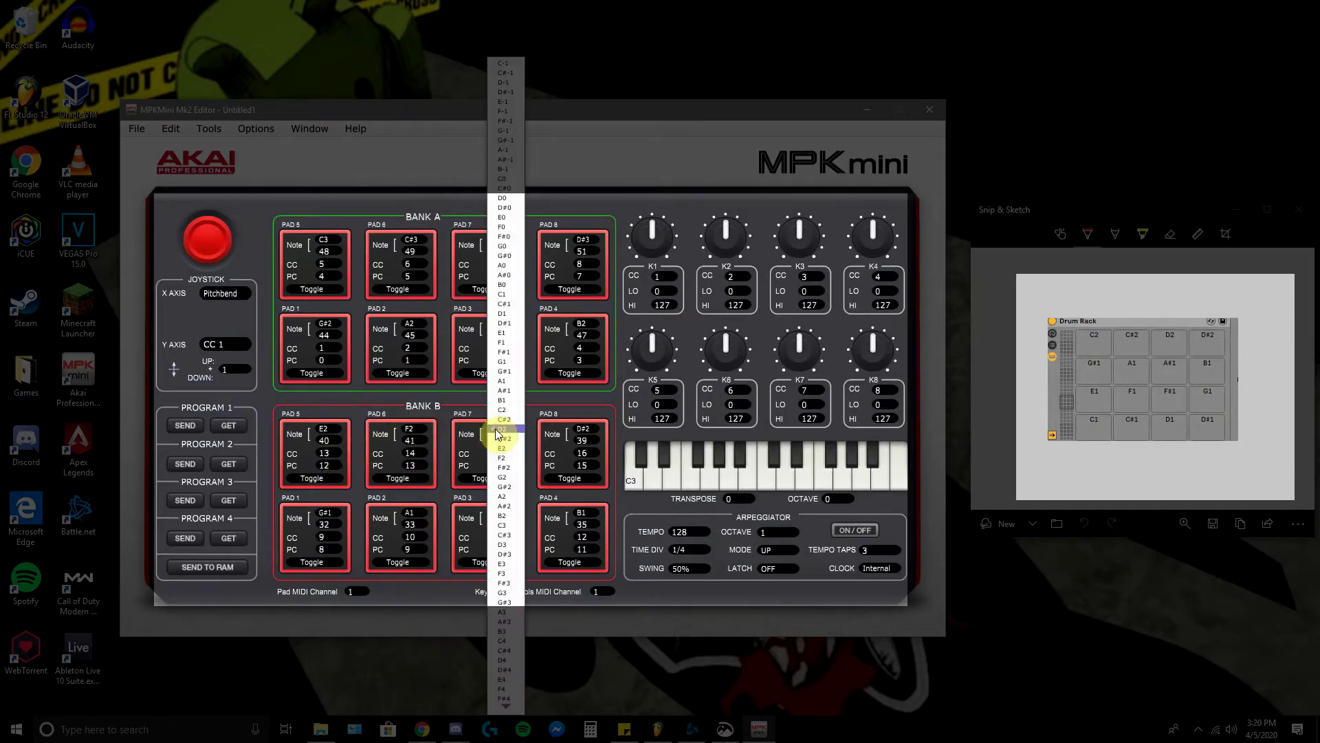
click(504, 467)
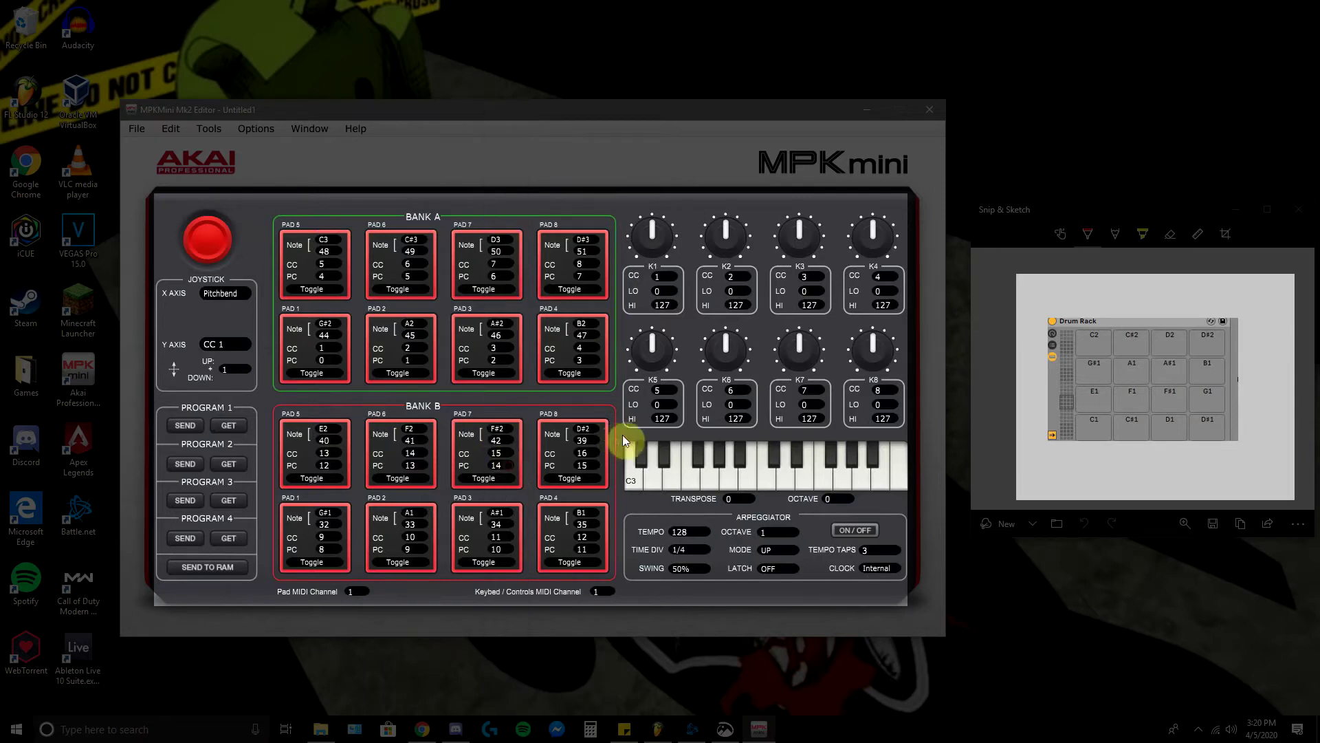
click(589, 430)
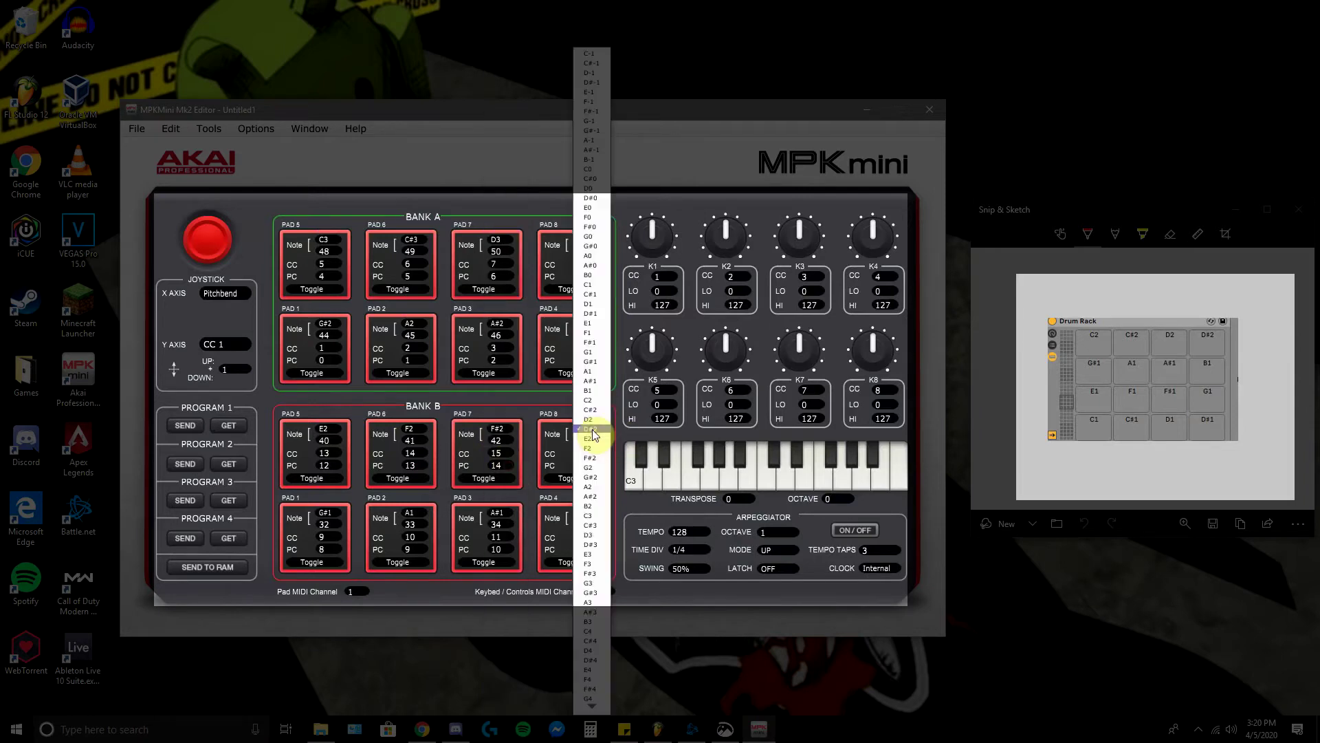
click(590, 467)
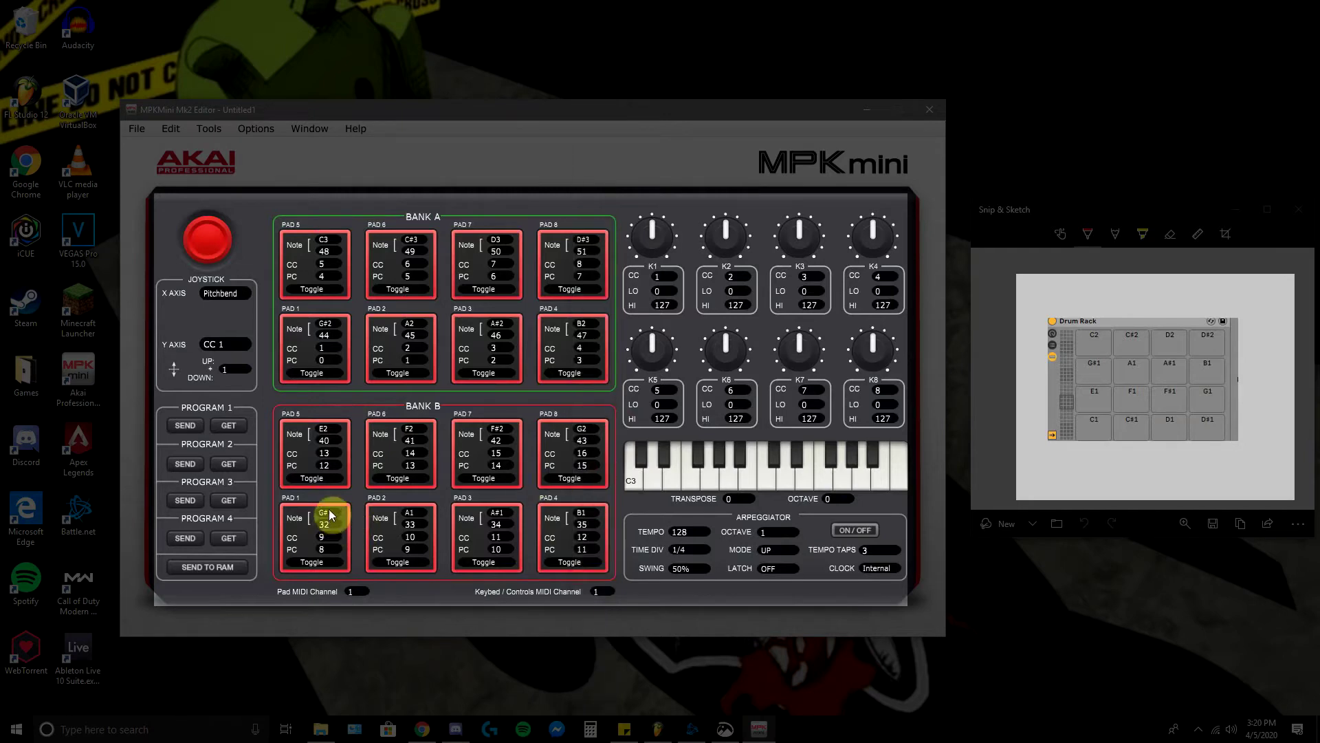
Step: Set Bank B pads 1–4 to C2, C#2, D2 and D#2
click(330, 513)
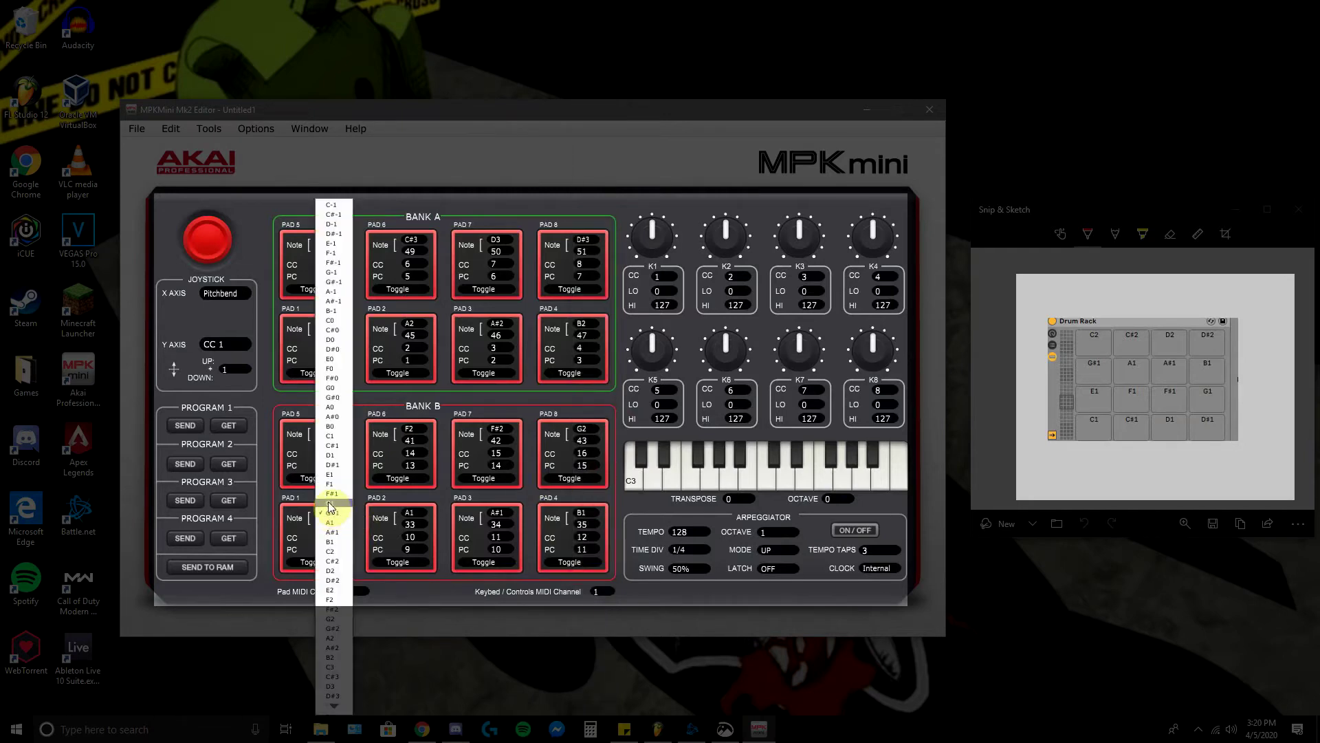
click(331, 551)
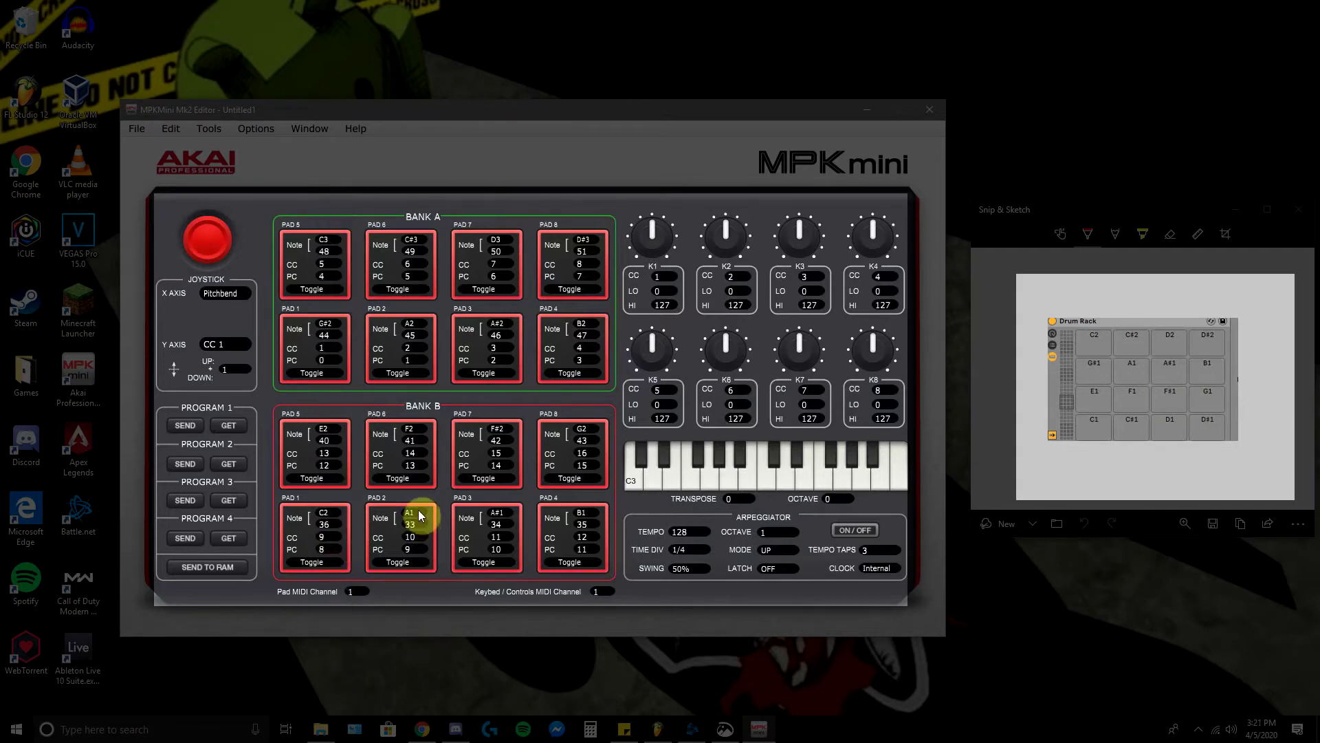
click(421, 515)
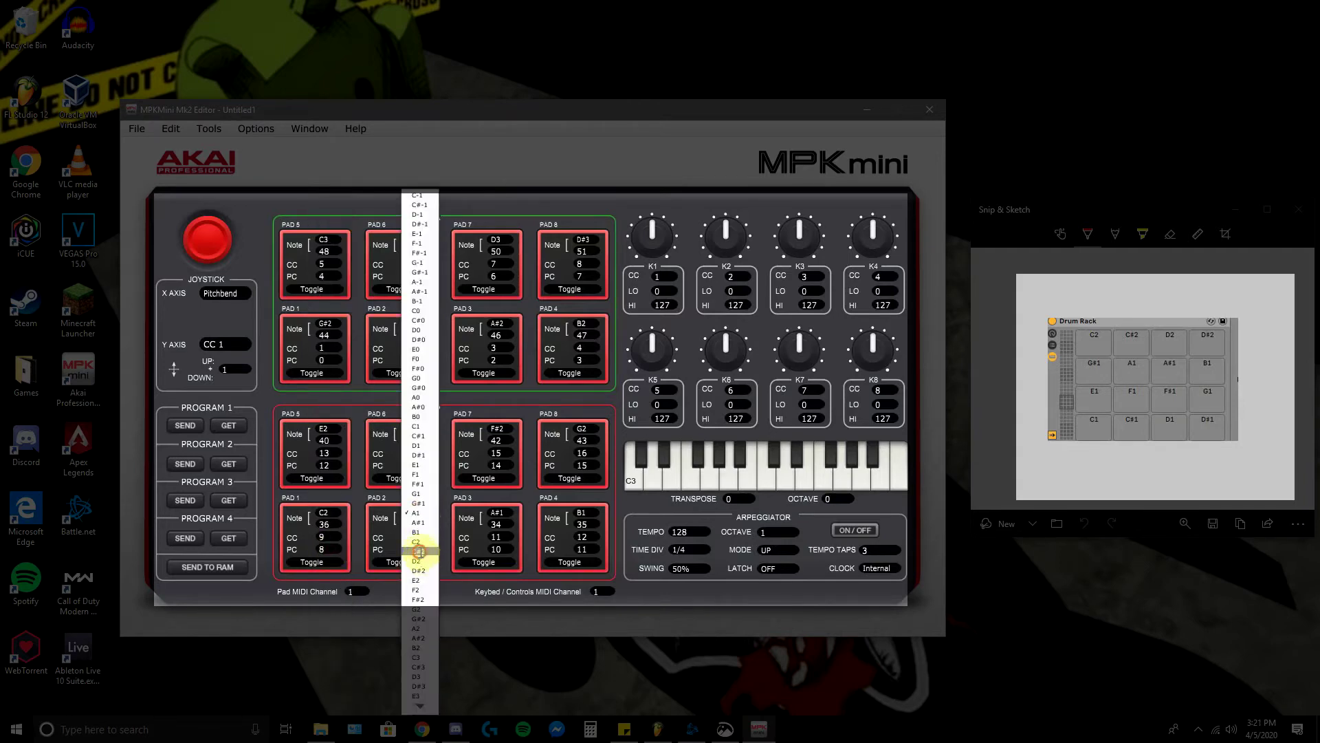
click(419, 552)
click(500, 516)
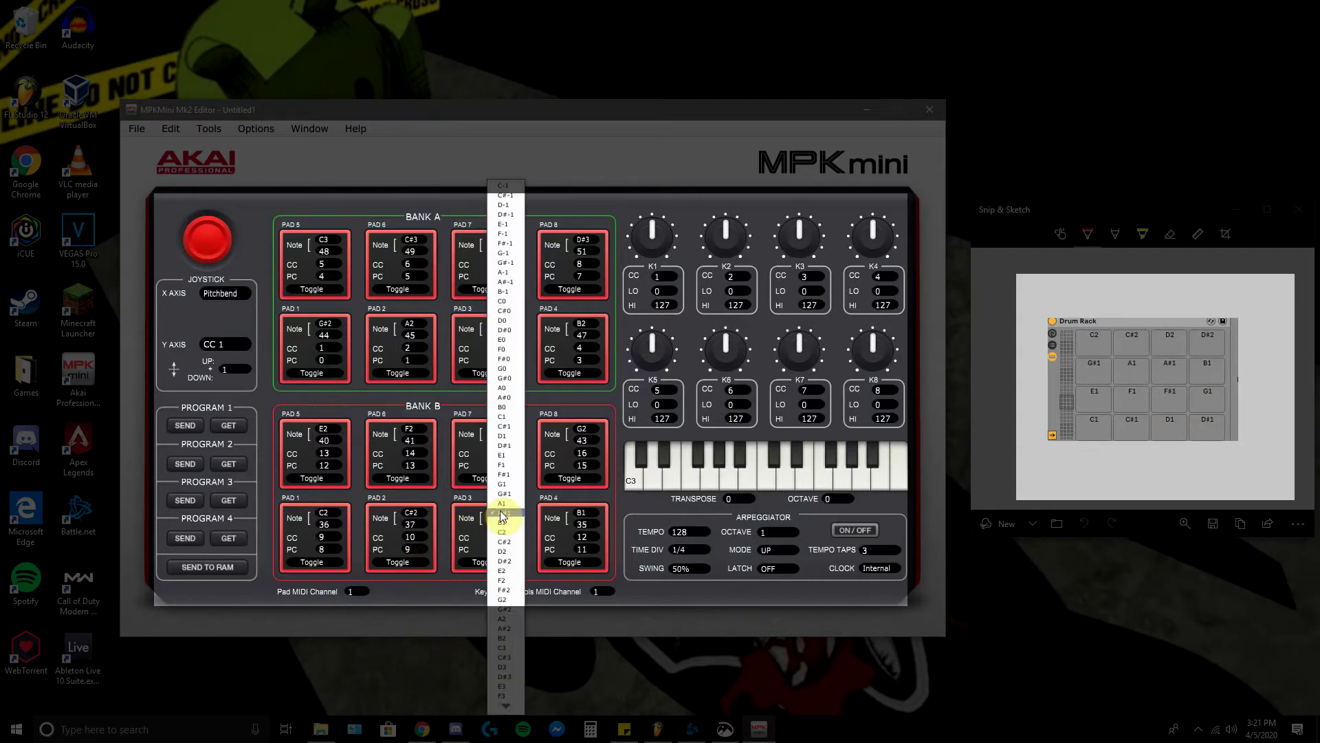
click(504, 550)
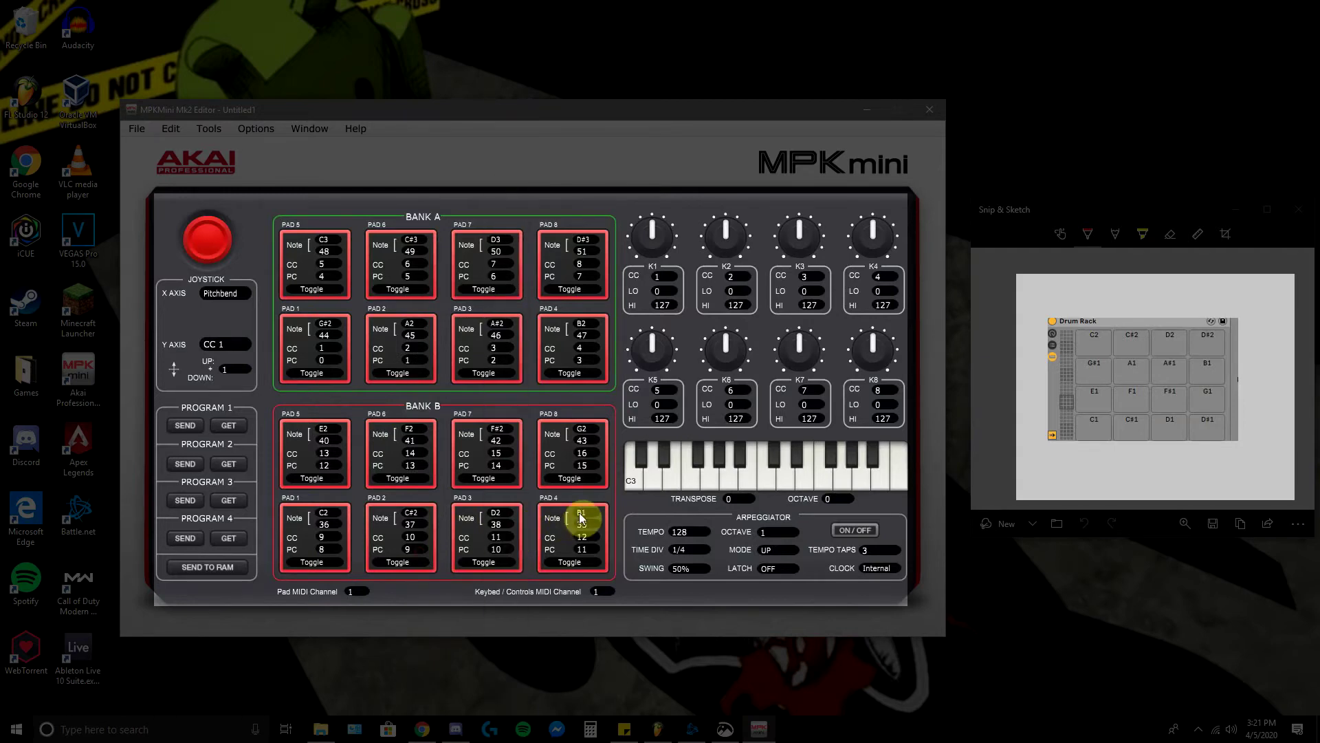
click(581, 516)
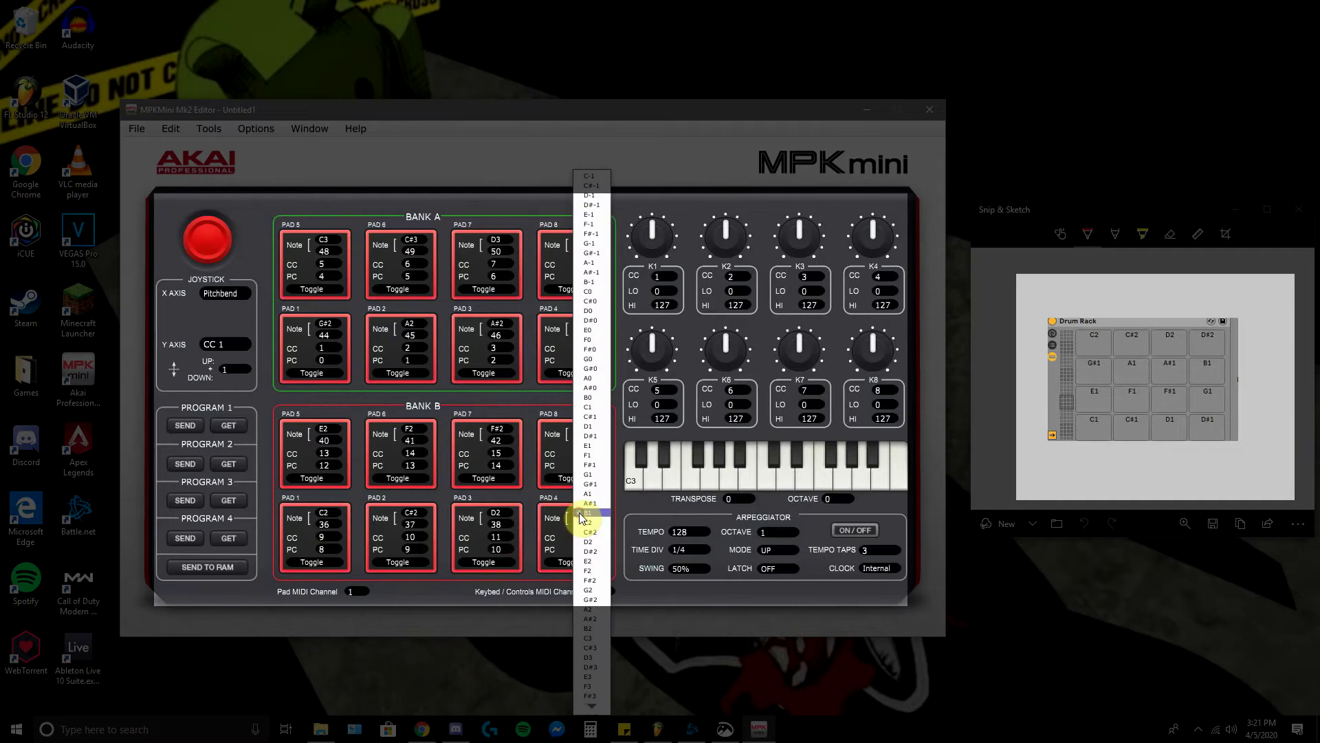
click(593, 550)
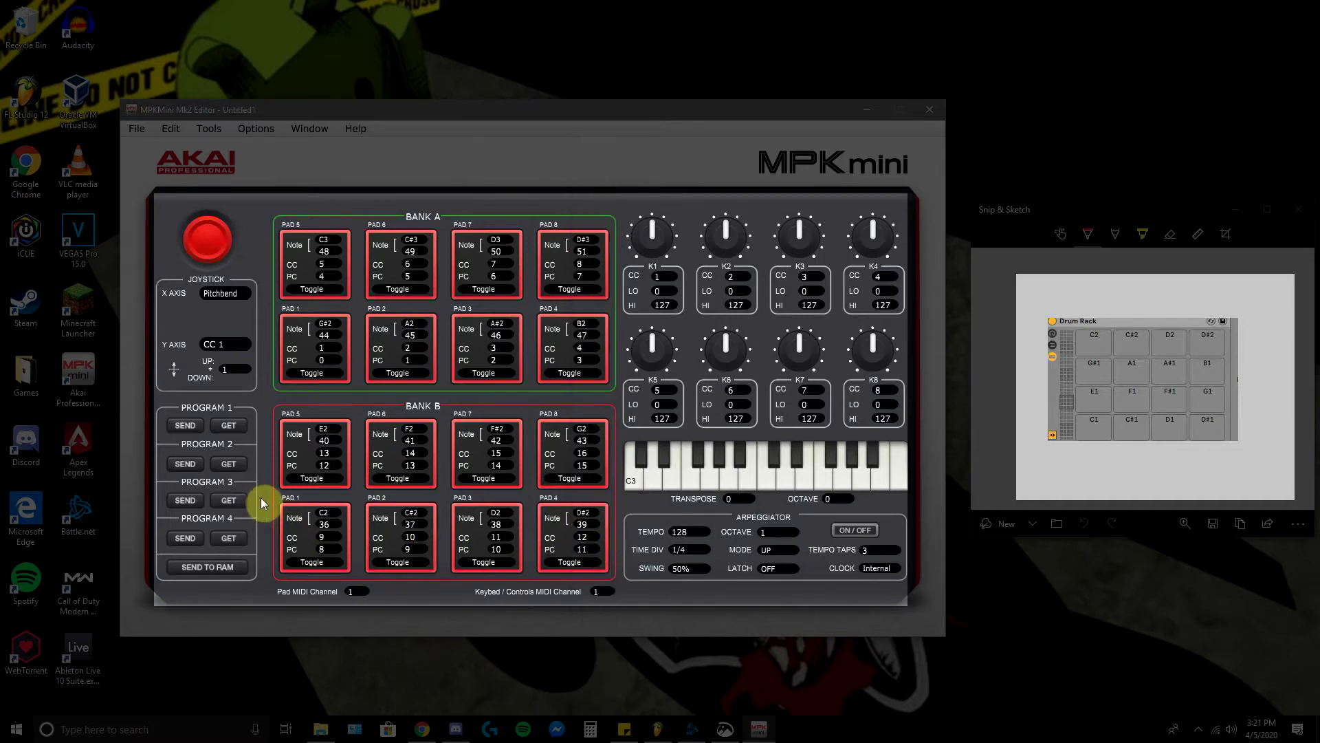
Step: Send Program 4 to the MPK Mini Mk II as input and output, then close the editor
click(184, 537)
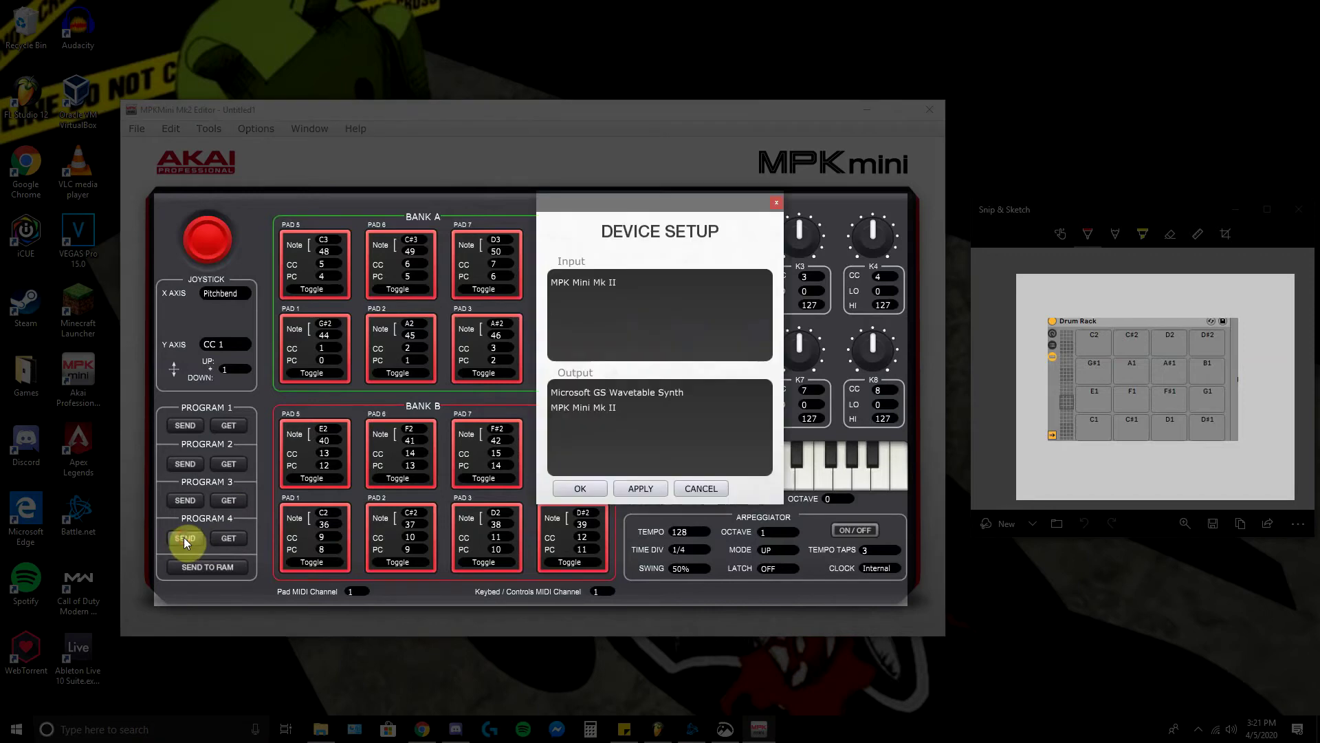
click(637, 282)
click(601, 409)
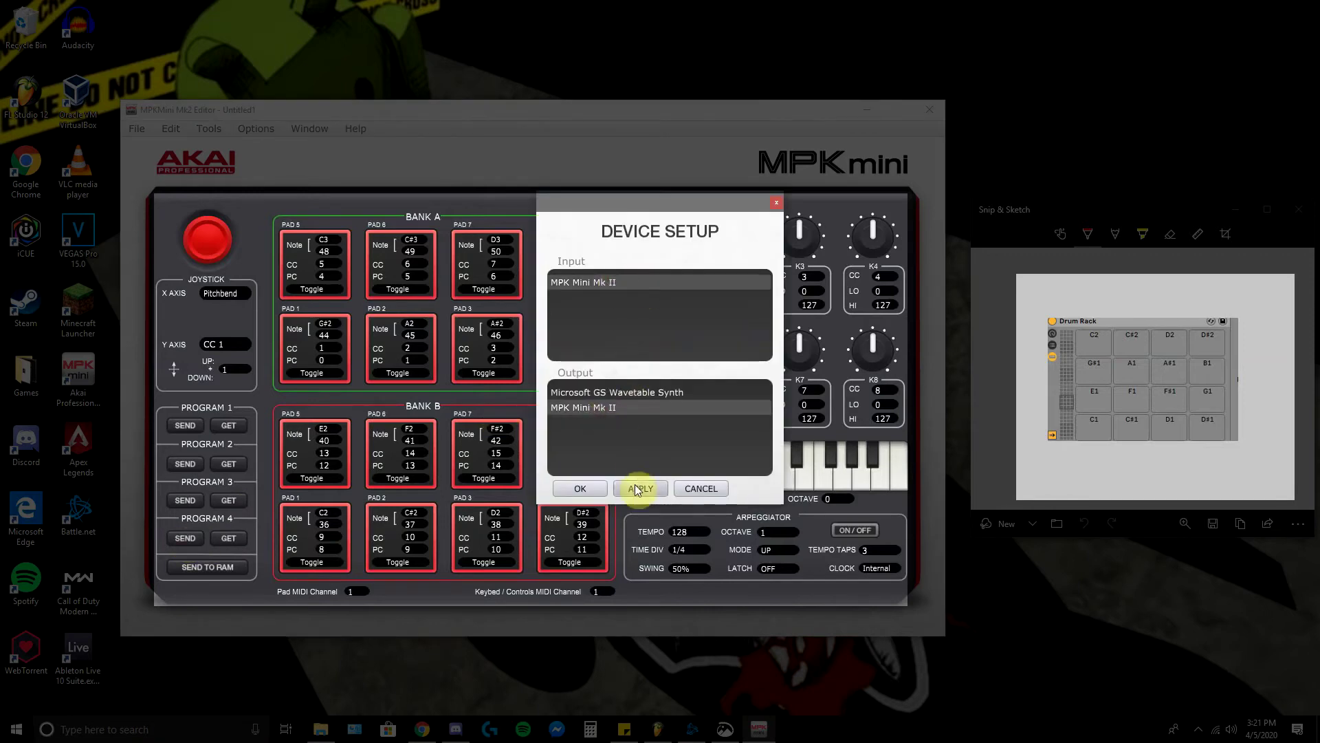
click(580, 488)
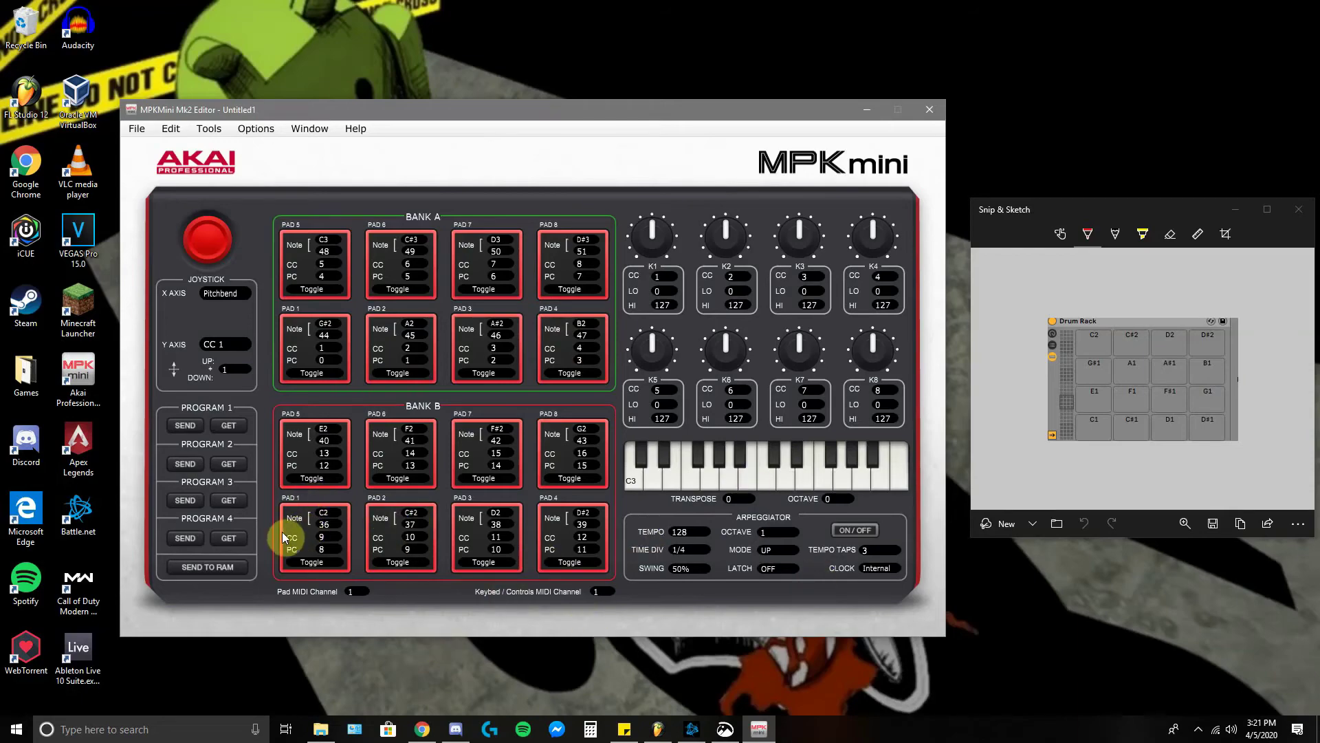
mouse_move(467, 118)
mouse_down()
mouse_move(512, 131)
mouse_move(496, 101)
mouse_move(468, 105)
mouse_up()
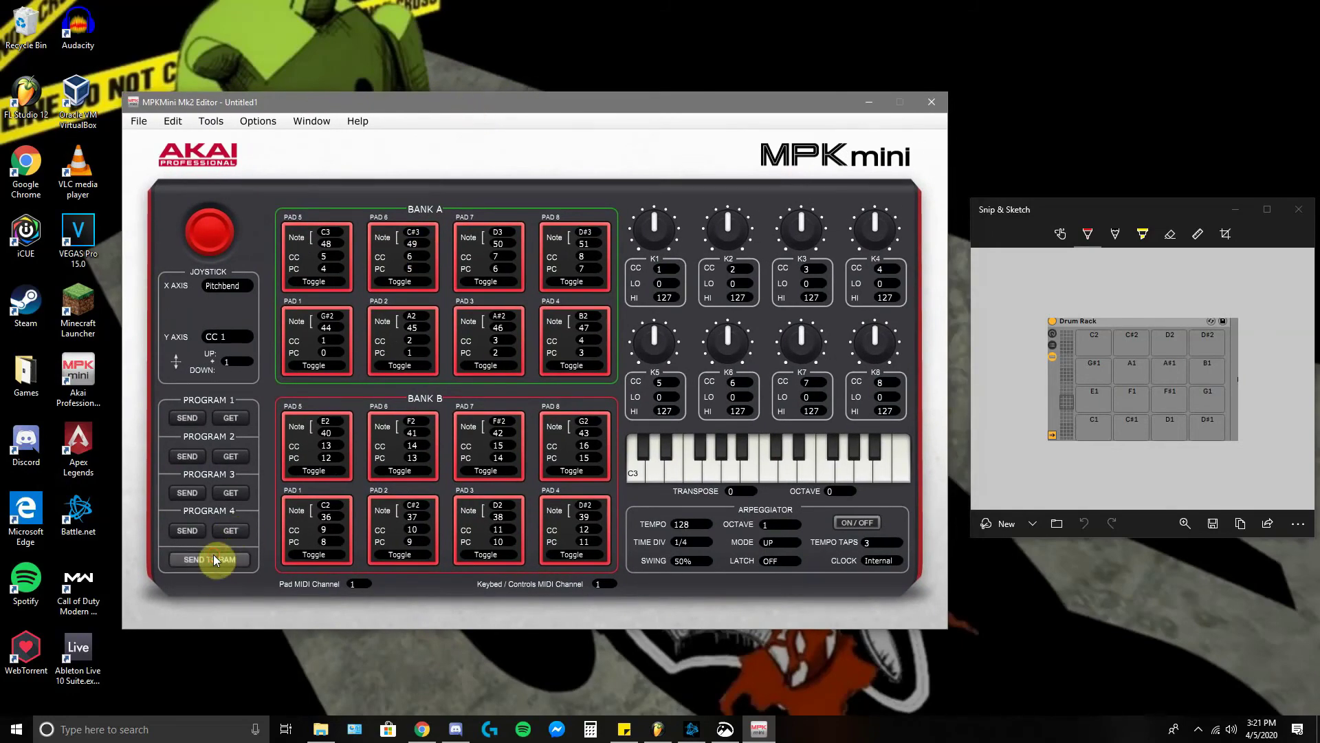
click(930, 101)
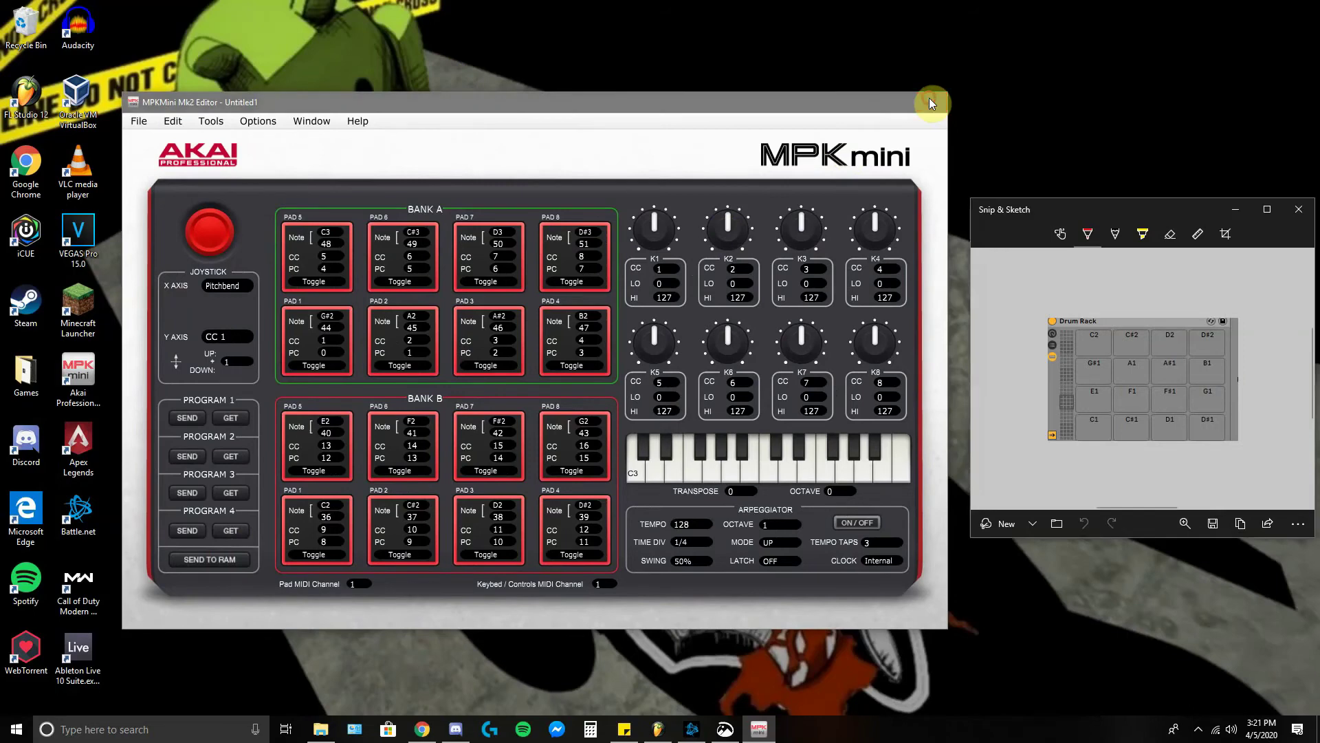
Step: Relaunch Ableton Live 10 Suite and drag an empty Drum Rack from Drums onto track 1
double_click(73, 639)
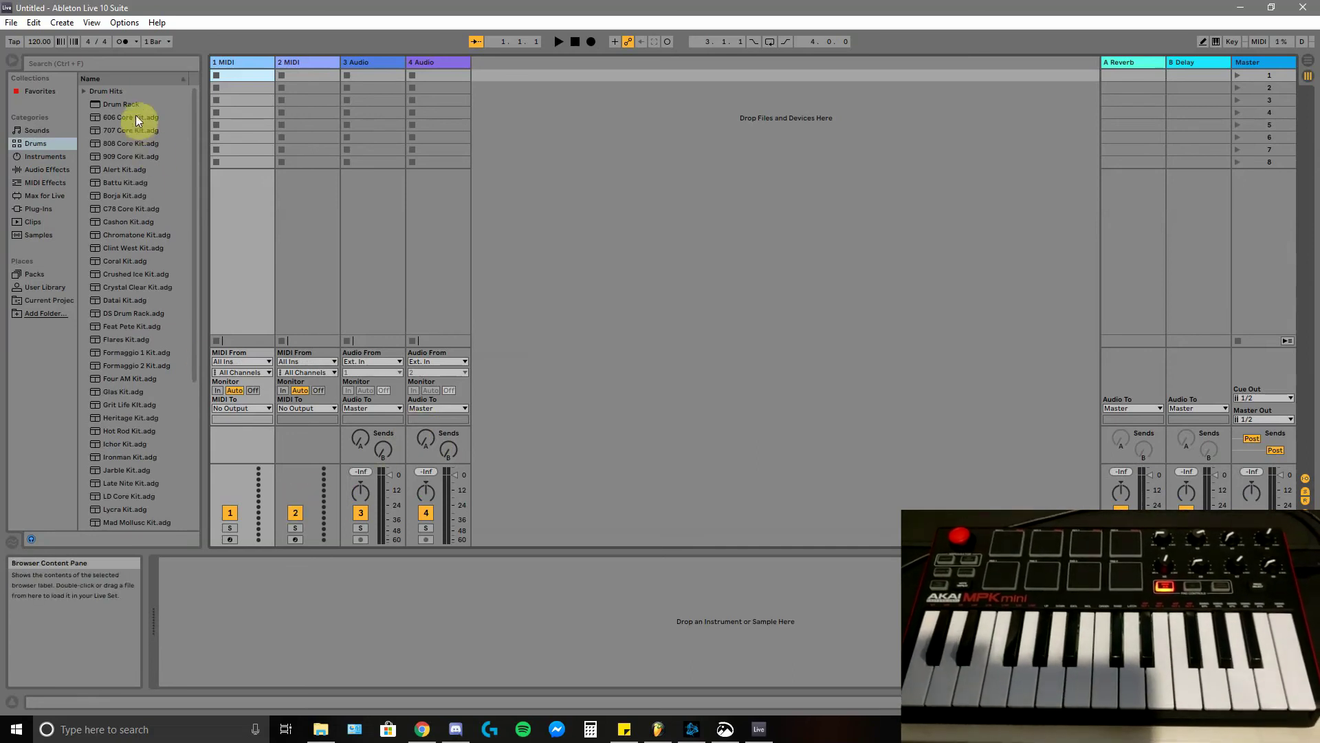
drag(122, 105, 218, 103)
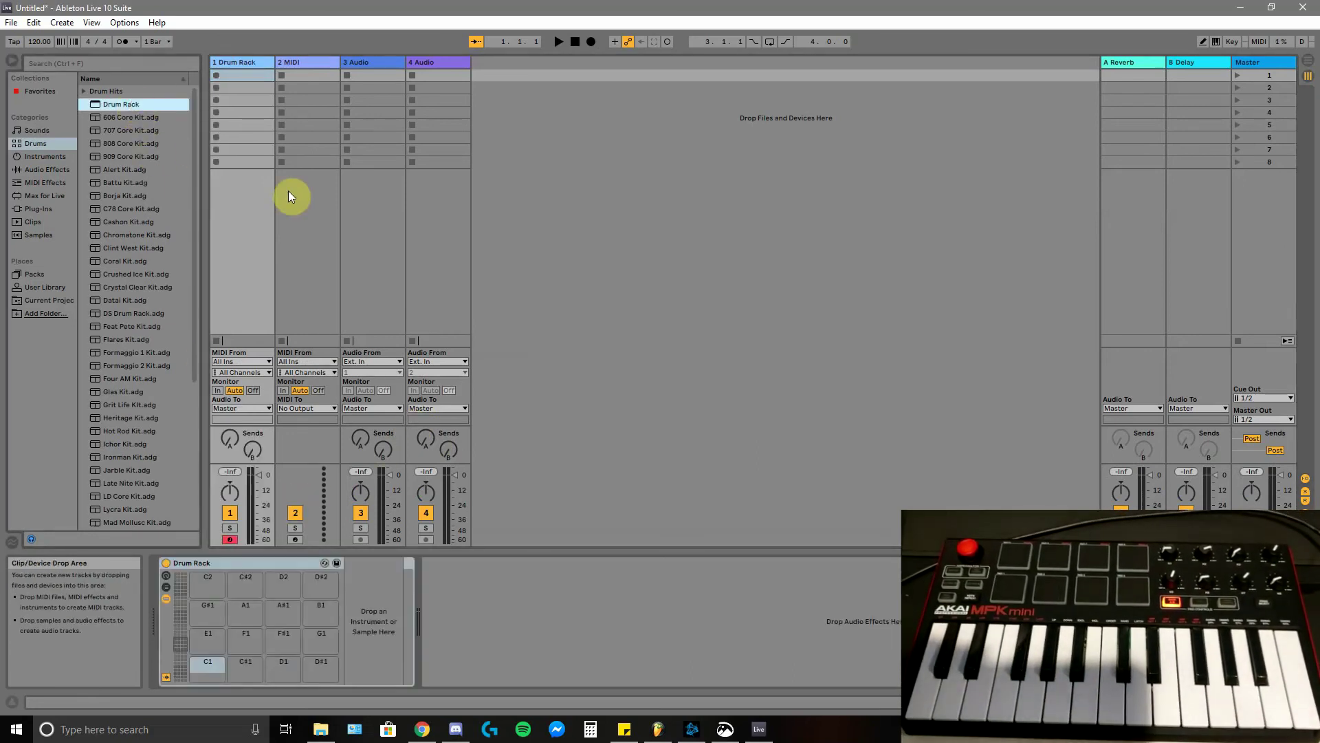